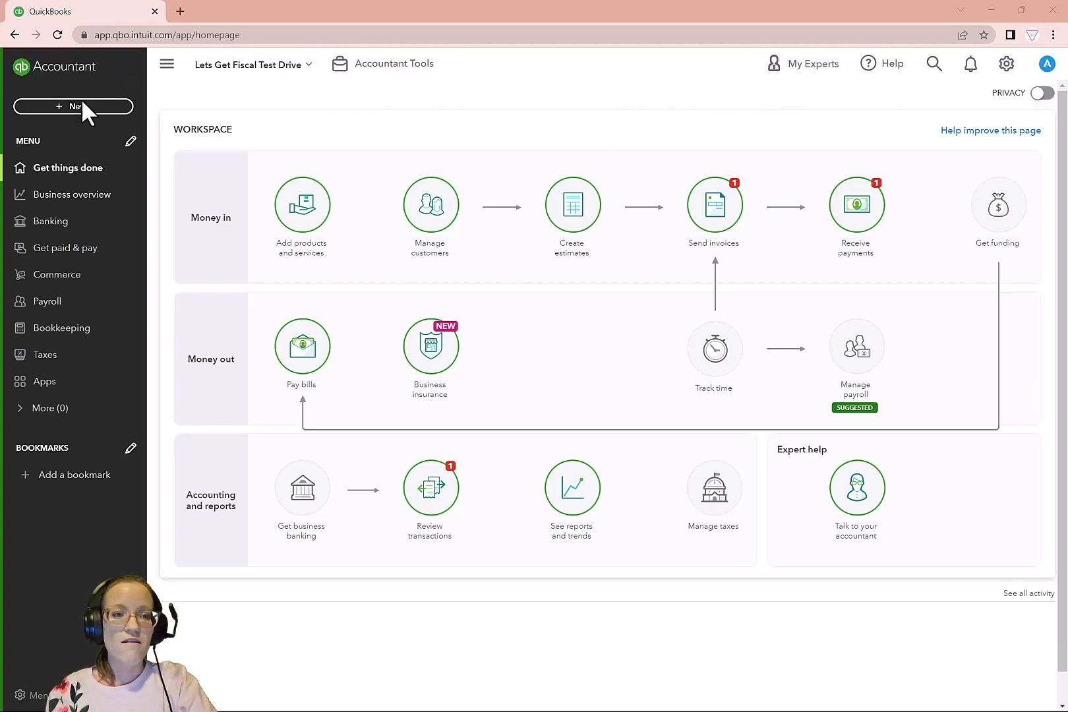
# Start adding a customer manually from the Customers page and enter the customer's full name as the display name
pyautogui.click(73, 249)
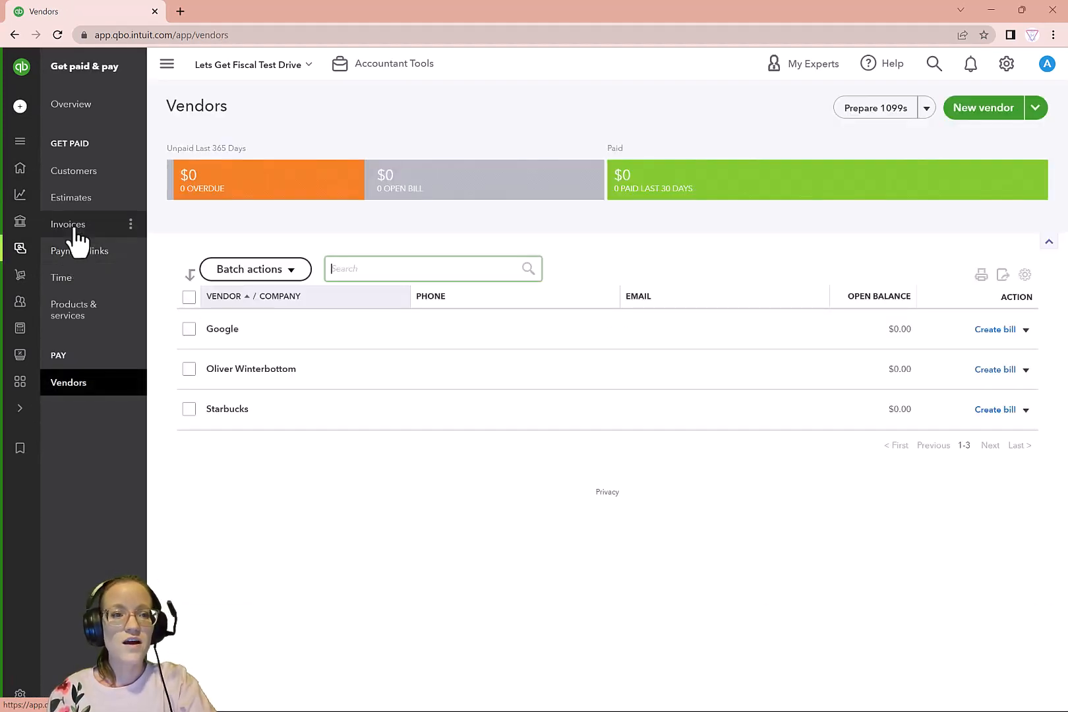
pyautogui.click(82, 174)
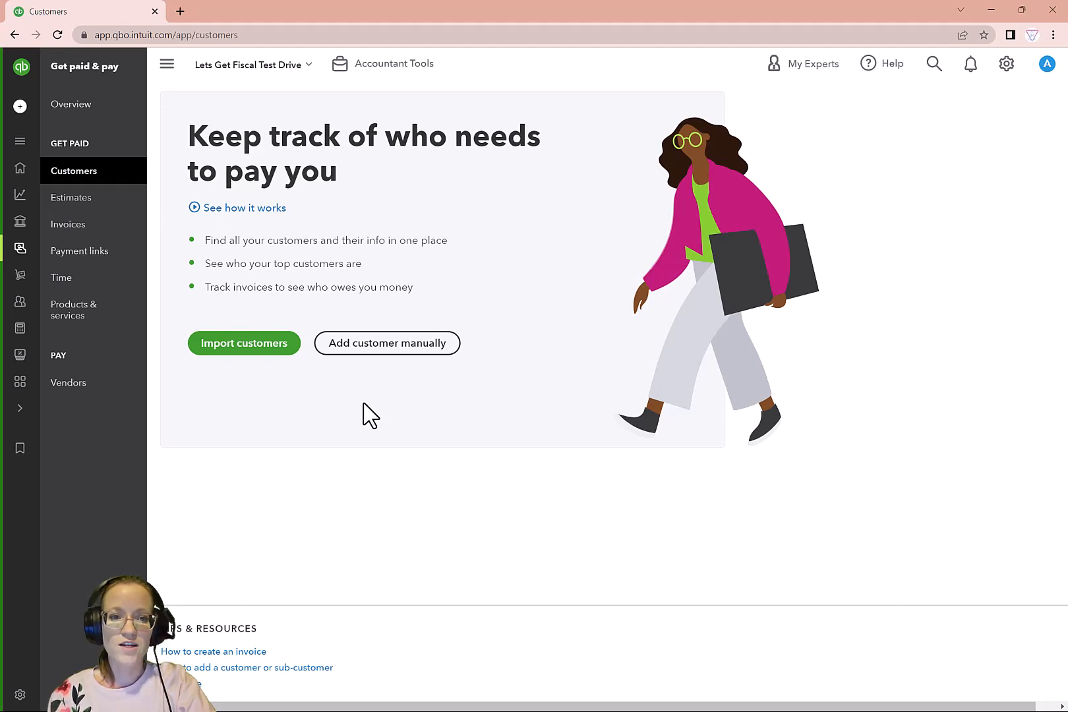
pyautogui.click(412, 354)
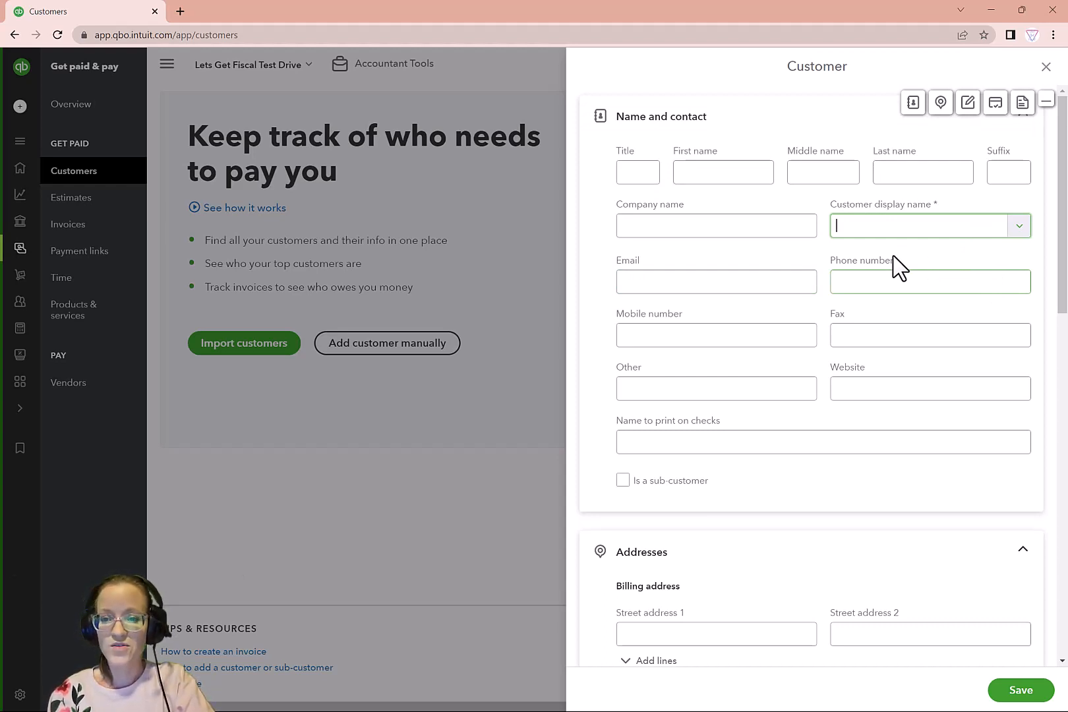
pyautogui.write('Jane Do')
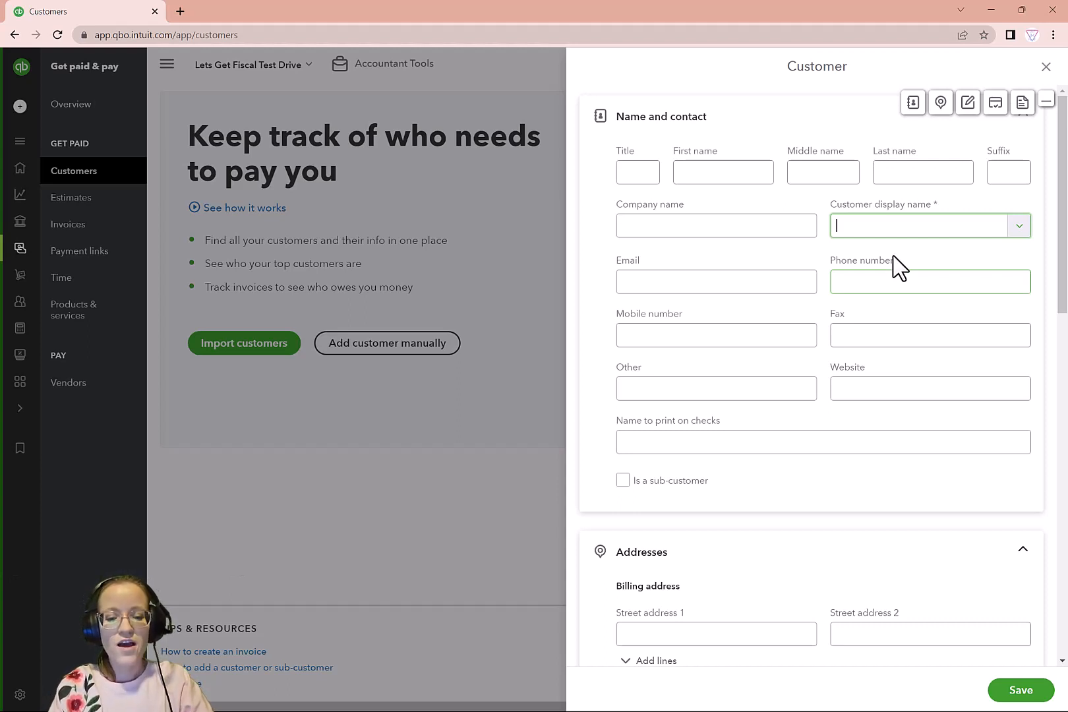
pyautogui.write('e')
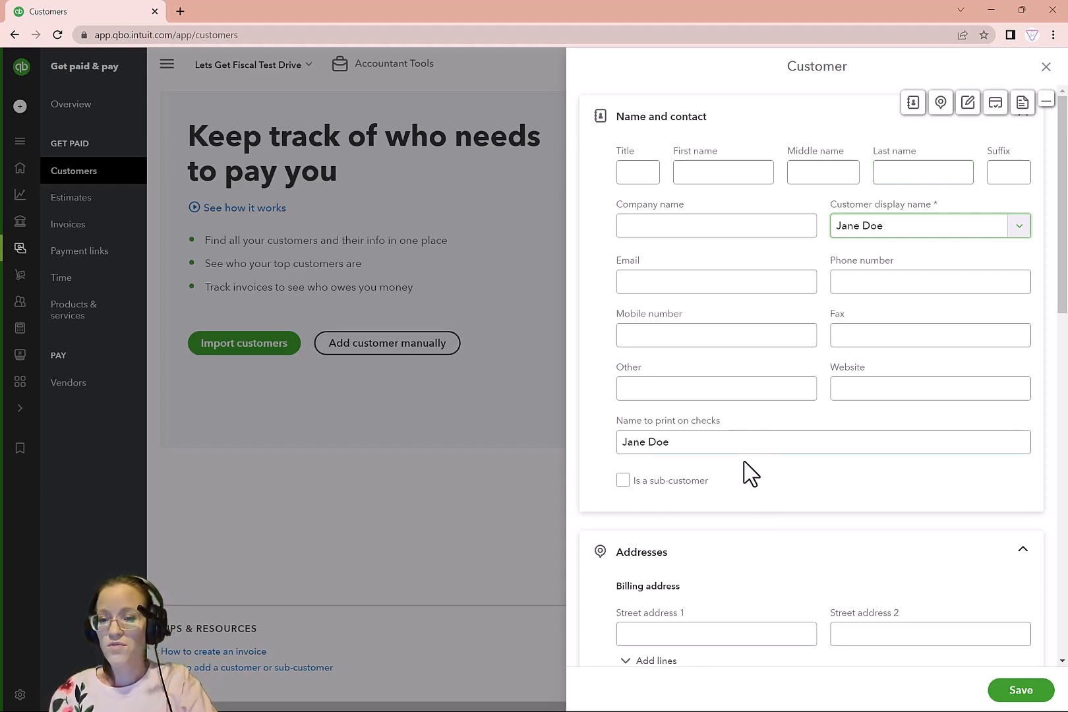
# Review the address, shipping, notes and attachment sections of the new customer form
pyautogui.scroll(-1, 928, 483)
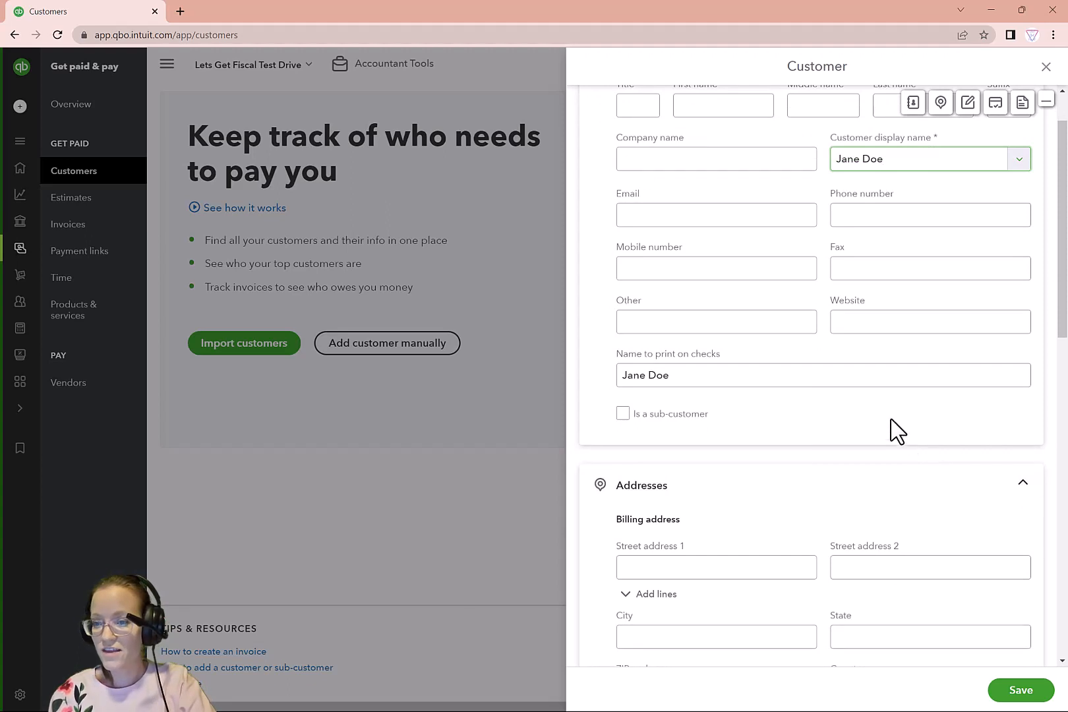
pyautogui.scroll(-1, 857, 409)
pyautogui.scroll(-1, 794, 378)
pyautogui.scroll(-1, 813, 339)
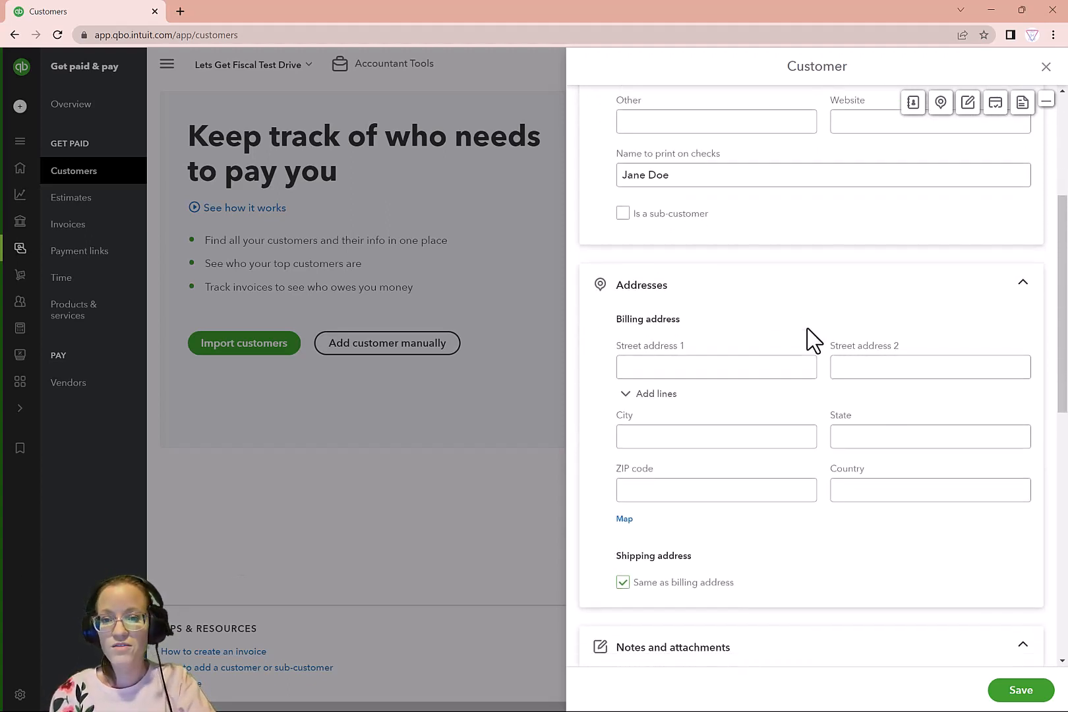
pyautogui.scroll(-1, 814, 339)
pyautogui.scroll(-1, 813, 339)
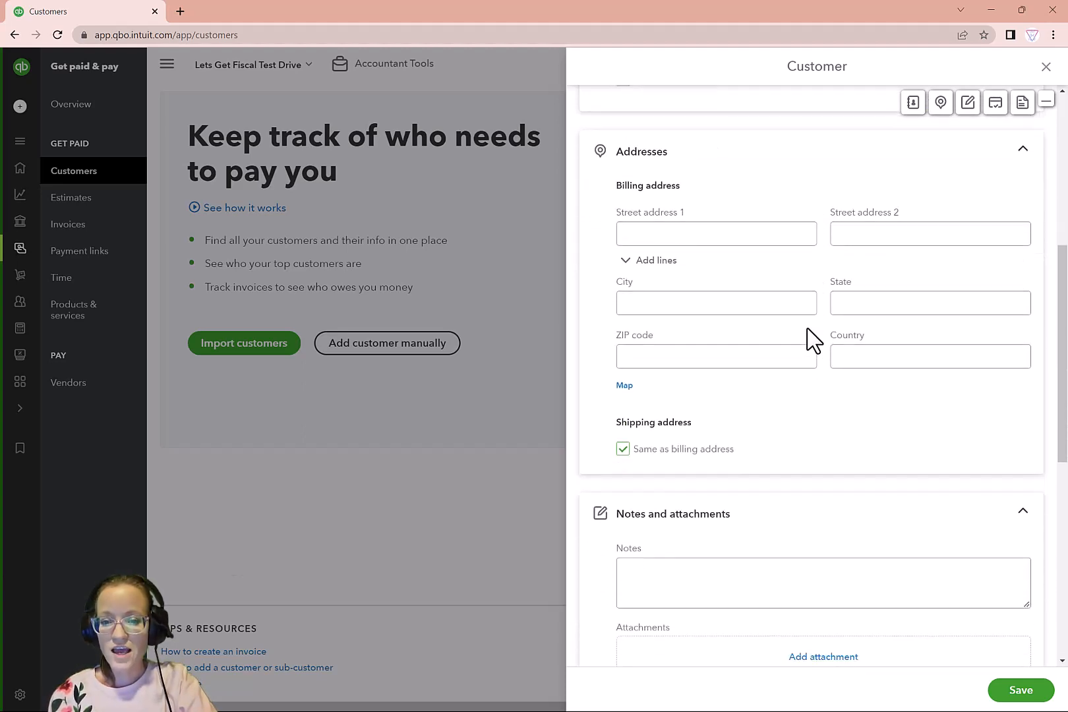
pyautogui.scroll(-1, 814, 339)
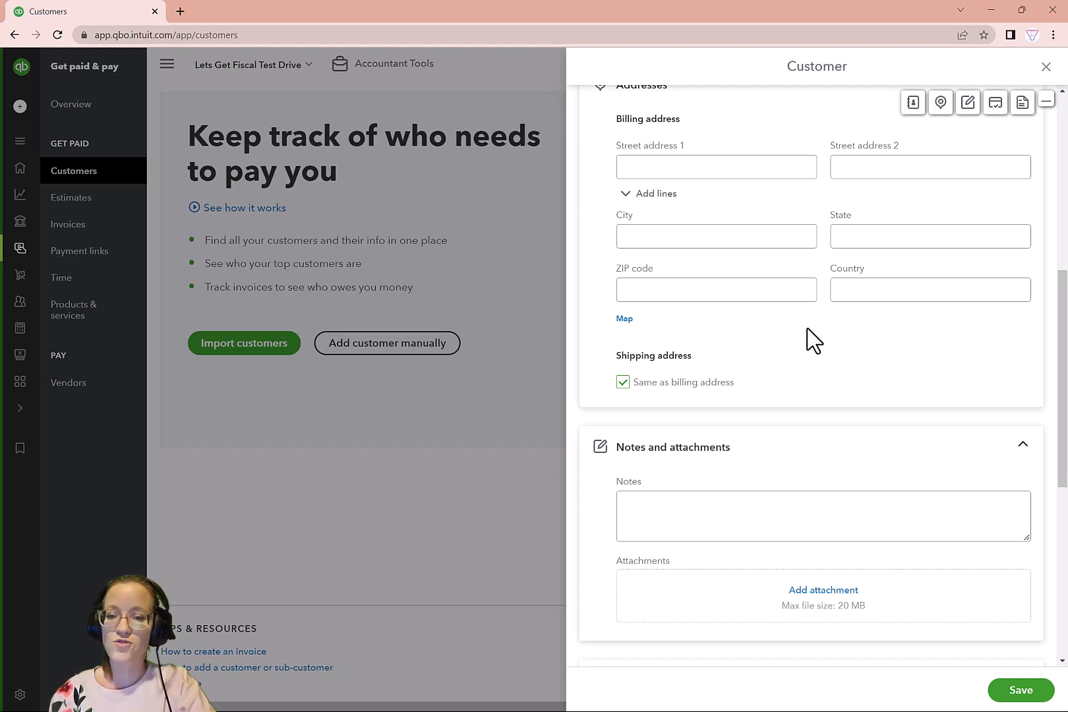
pyautogui.scroll(-2, 813, 339)
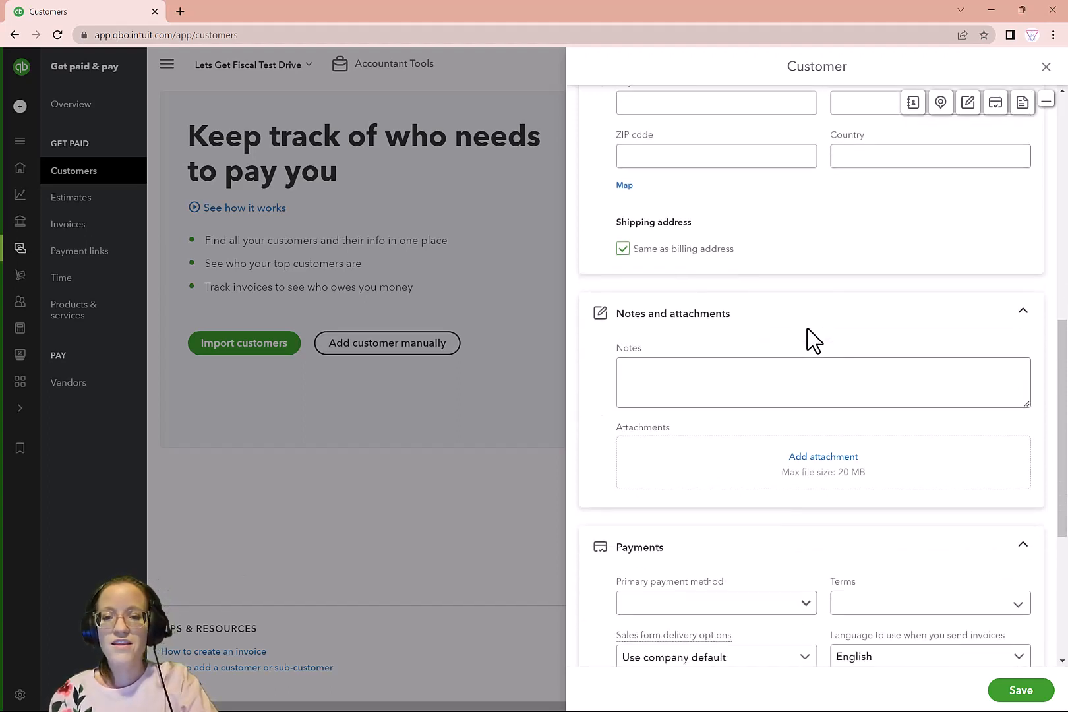
pyautogui.scroll(-1, 813, 339)
pyautogui.click(811, 330)
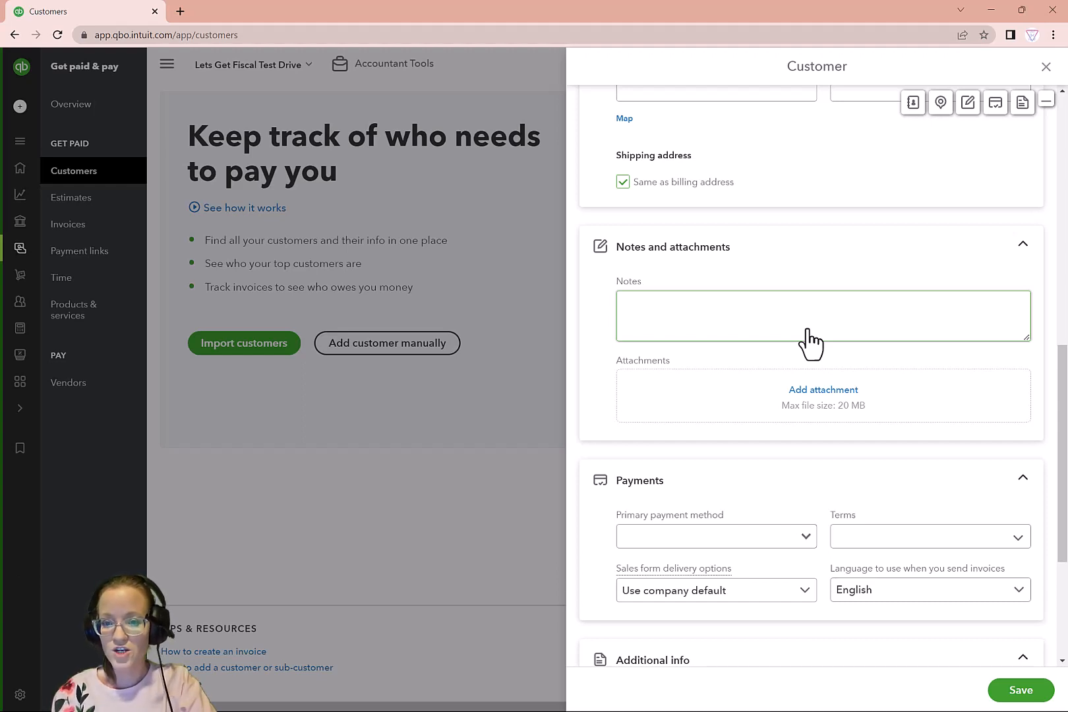
# Set the customer's payment terms to Due on receipt and save the customer
pyautogui.scroll(-3, 811, 336)
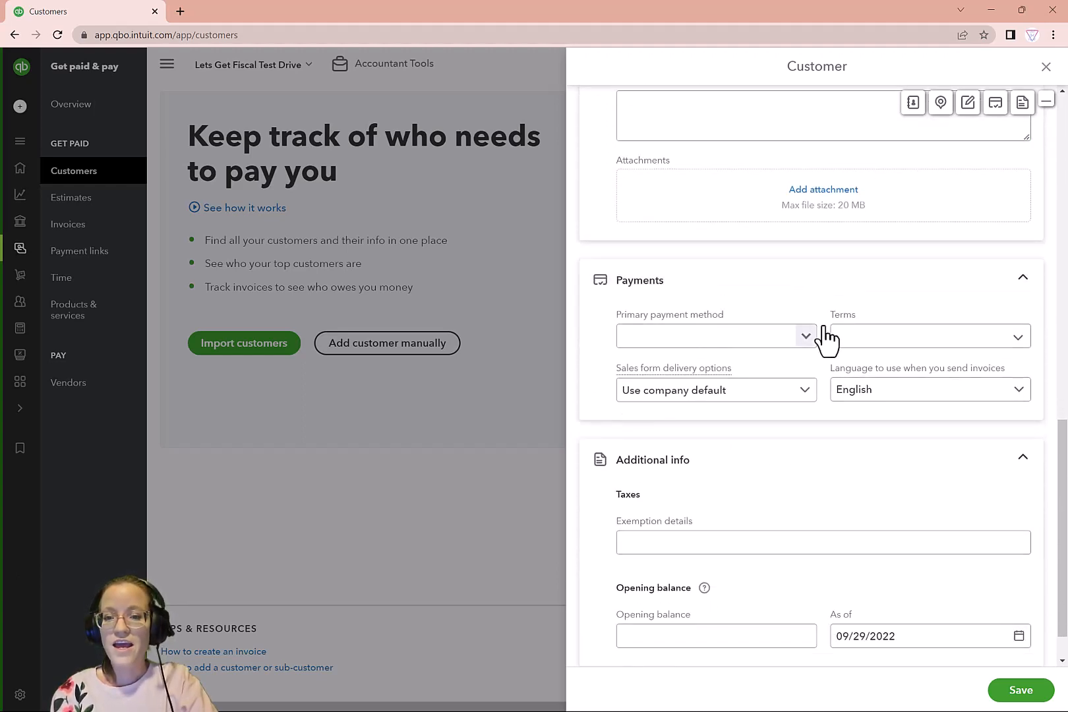
pyautogui.click(855, 348)
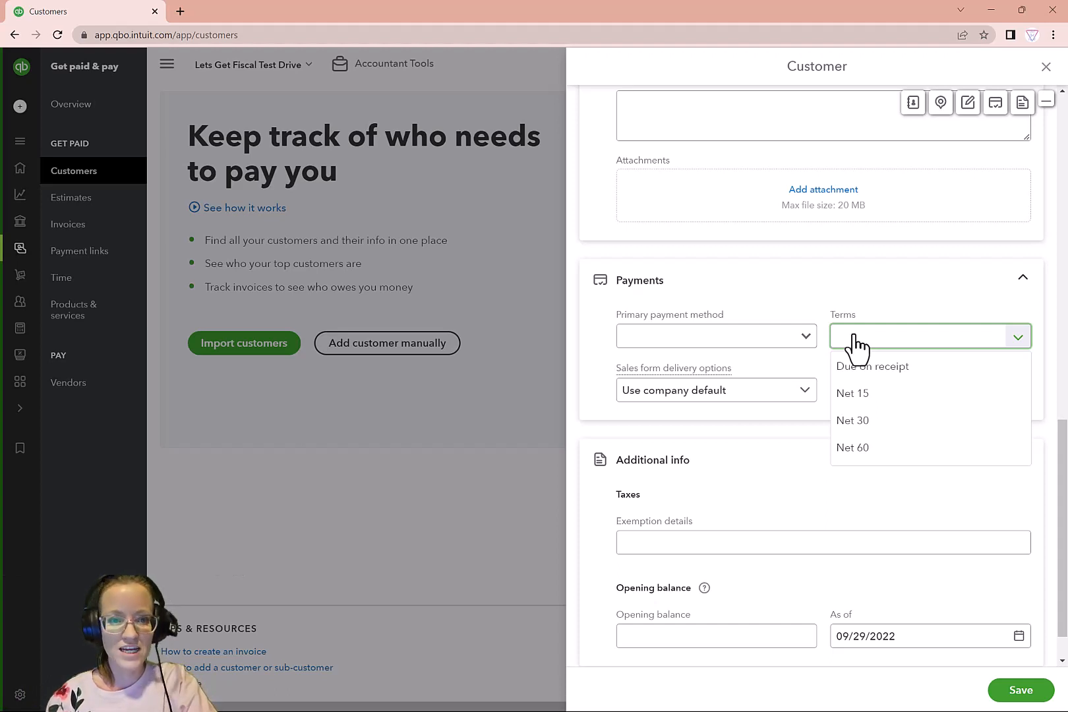
pyautogui.click(883, 366)
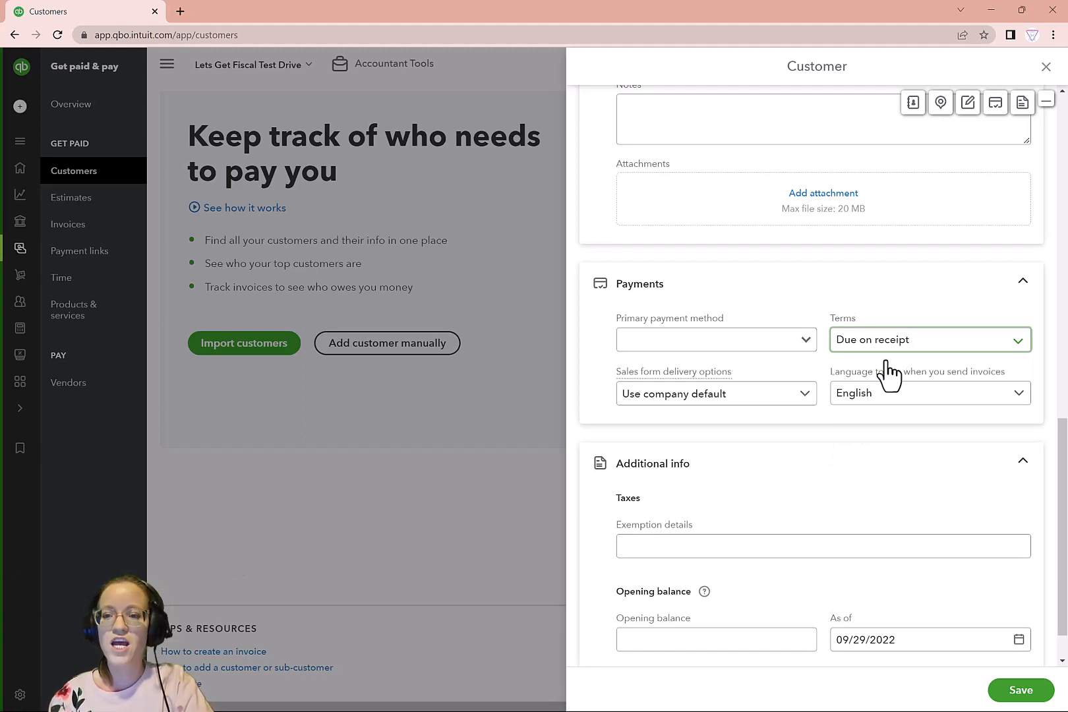
pyautogui.scroll(-1, 923, 394)
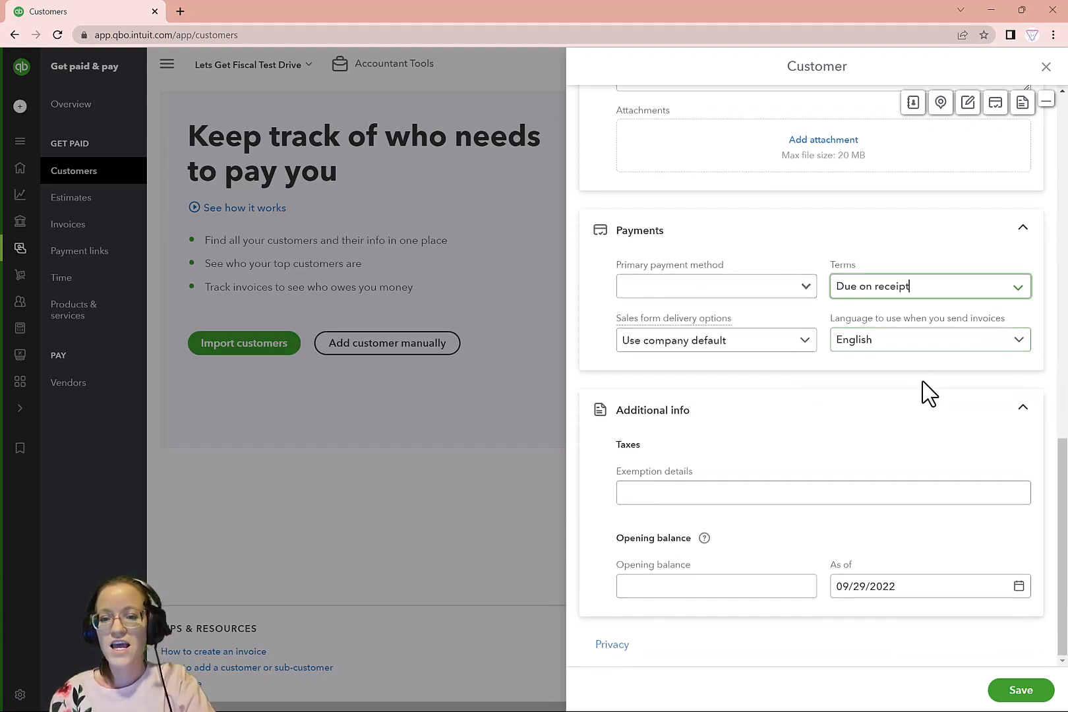
pyautogui.click(705, 491)
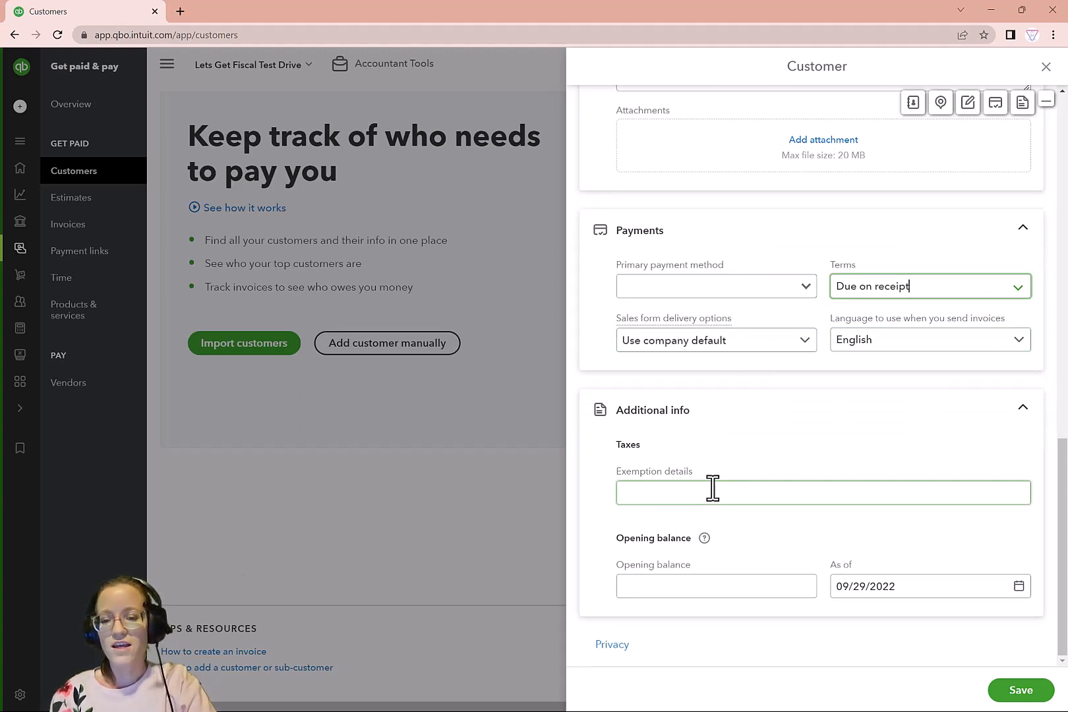
pyautogui.click(1021, 692)
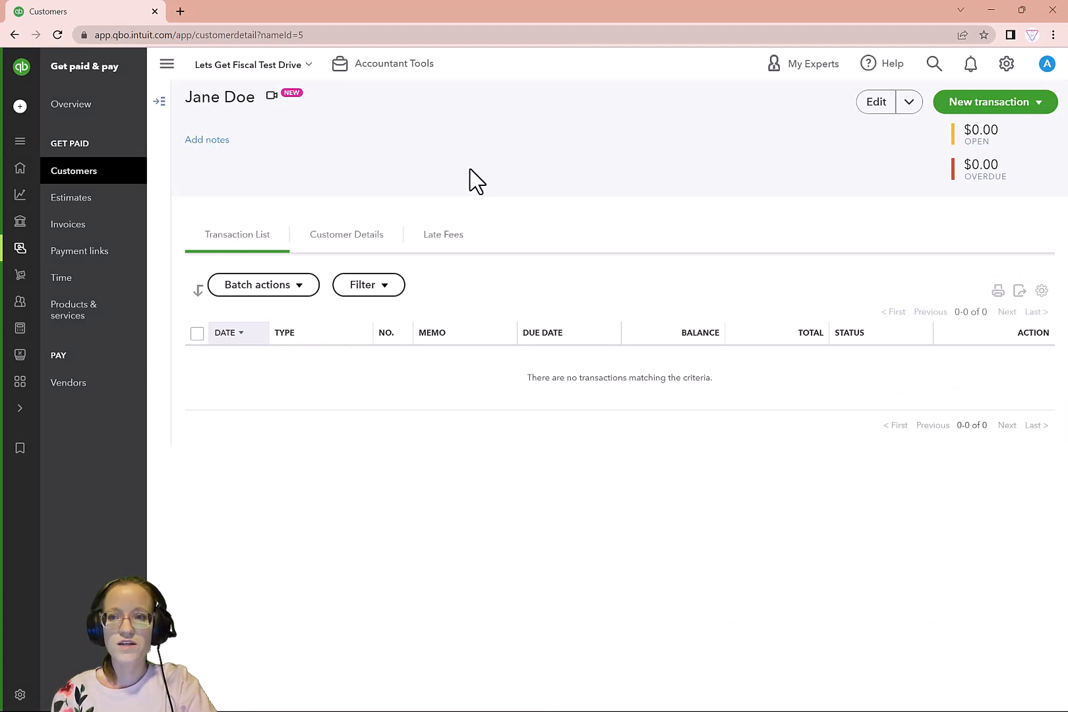
# Open a blank new customer form from the Customers list, look over its fields and close it without saving
pyautogui.click(88, 173)
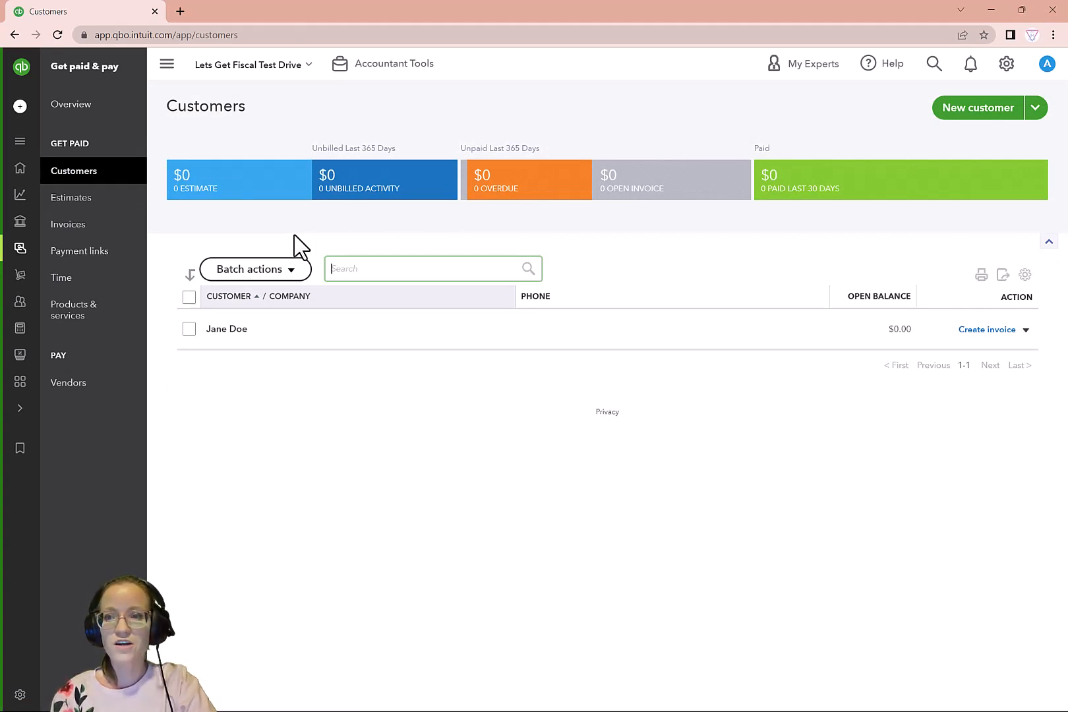
pyautogui.click(996, 112)
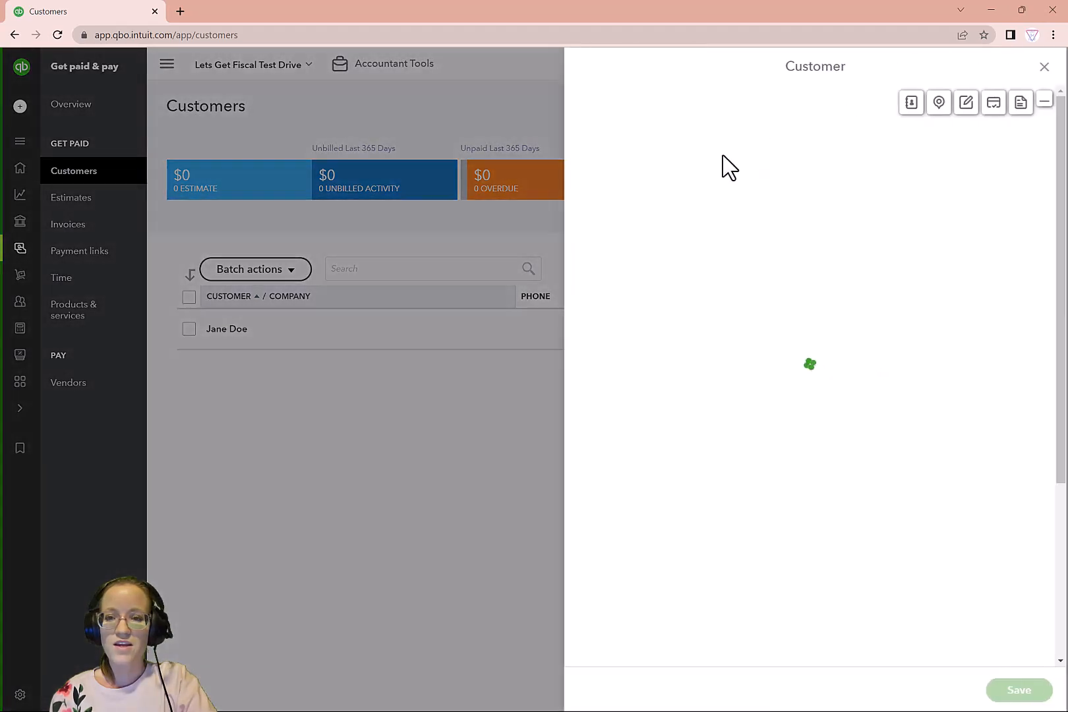
pyautogui.scroll(-3, 851, 442)
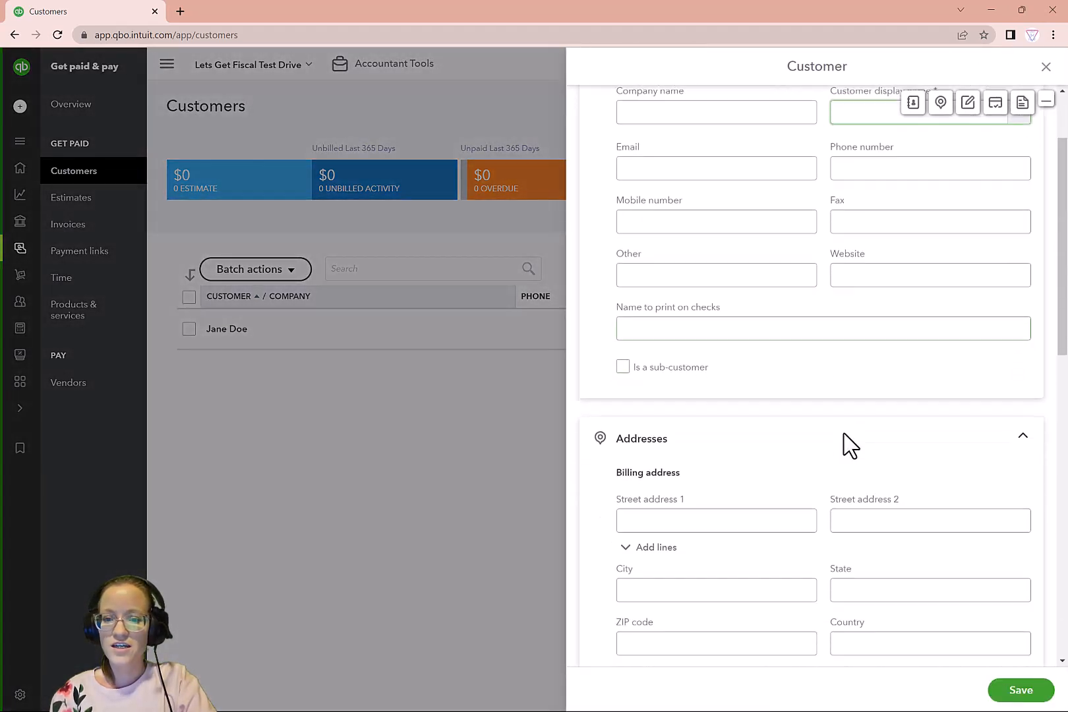
pyautogui.click(394, 251)
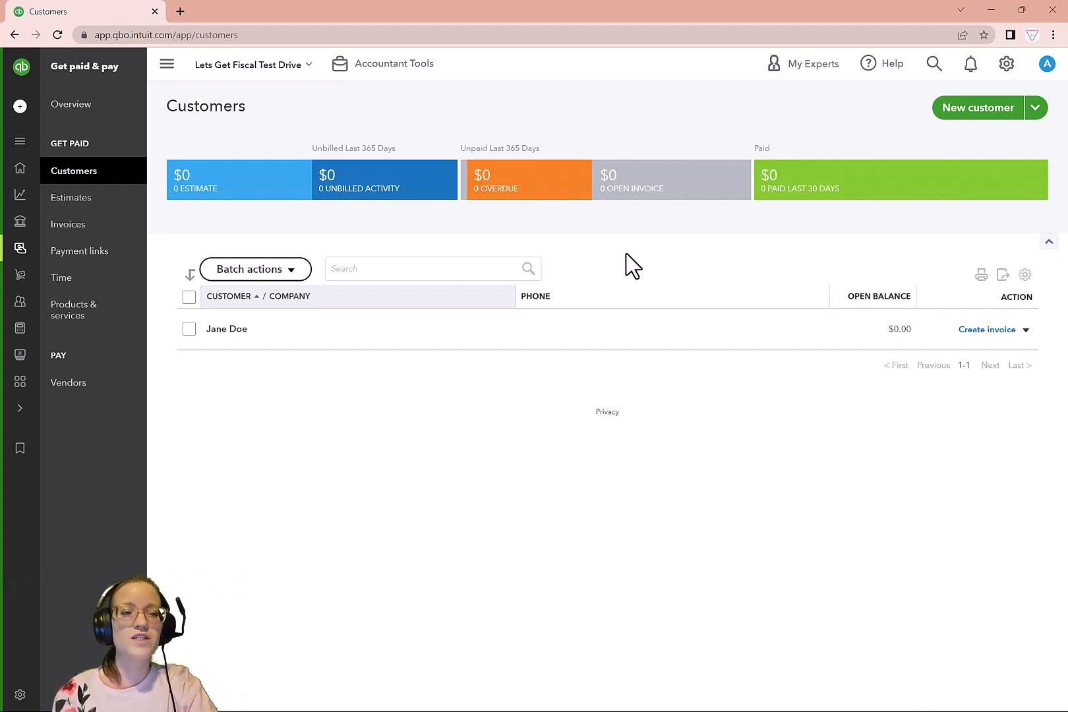
# Go to the bank transactions for review and open the 08/14/2022 Stripe transaction for categorizing
pyautogui.moveTo(12, 260)
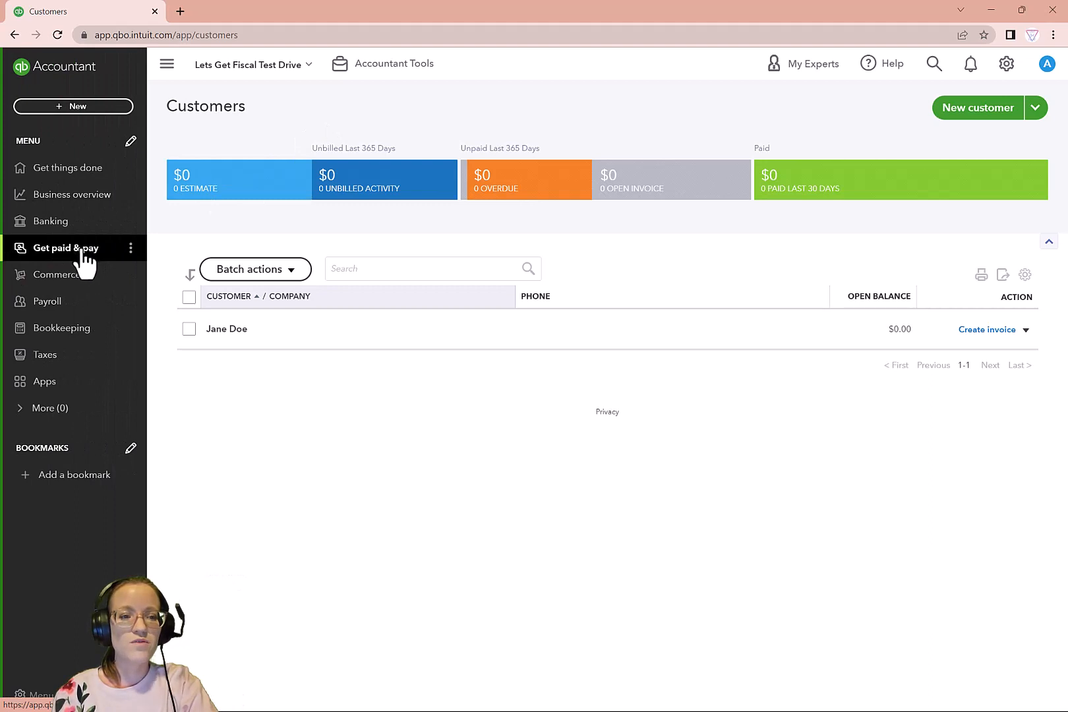
pyautogui.click(67, 333)
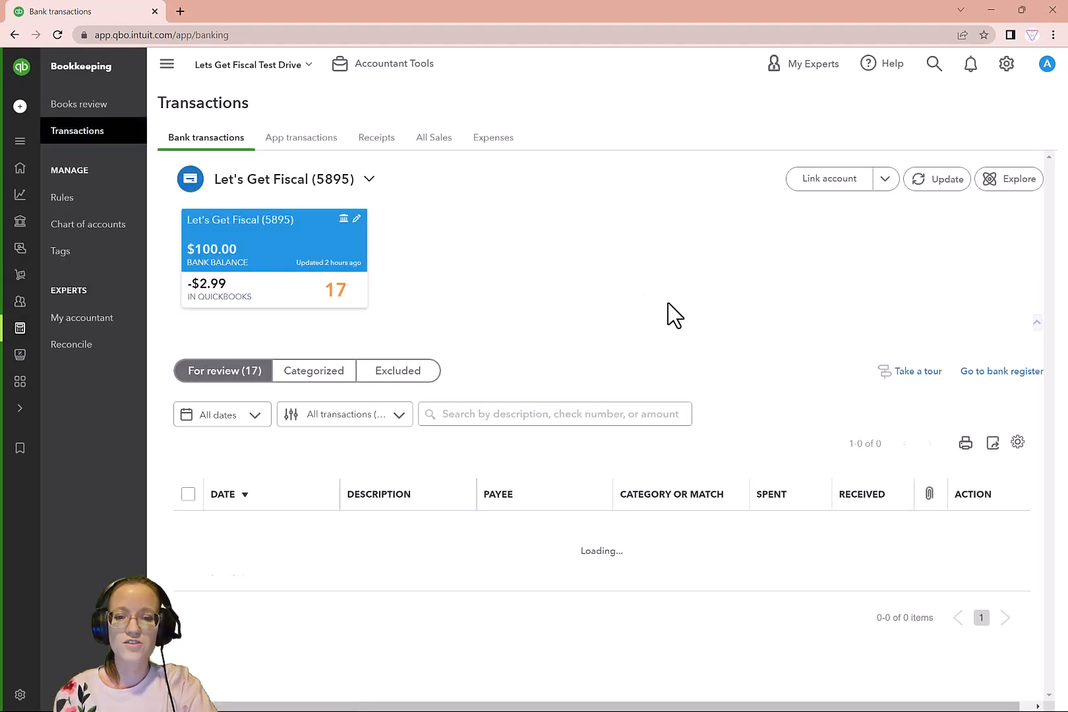
pyautogui.scroll(-2, 369, 249)
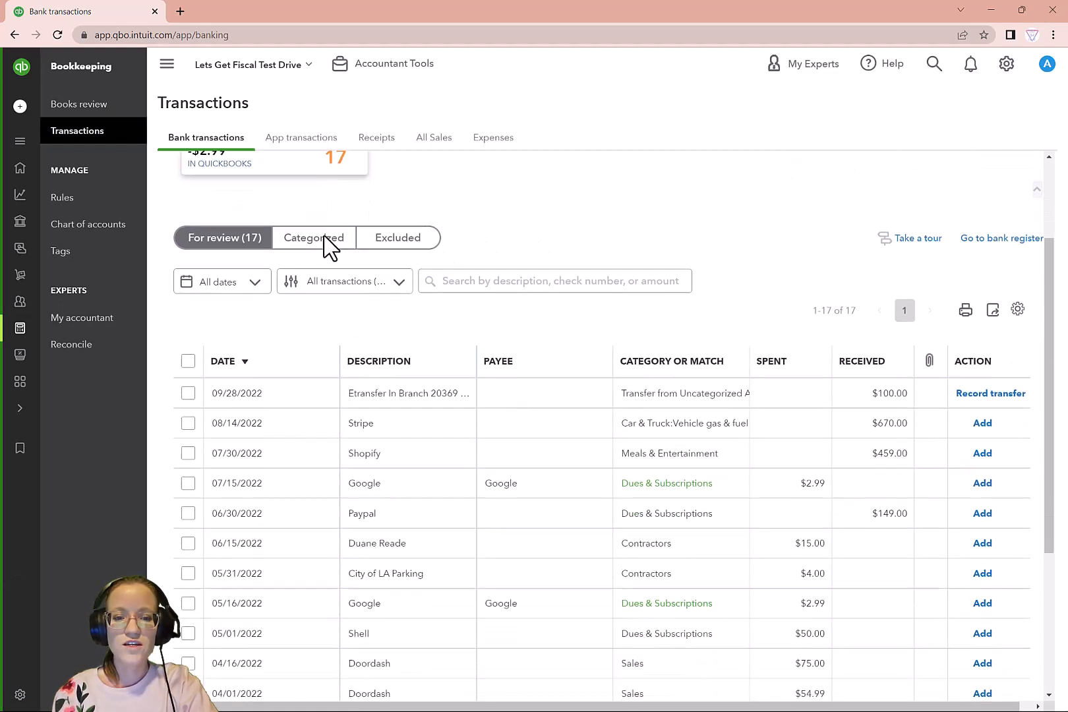
pyautogui.scroll(-1, 325, 237)
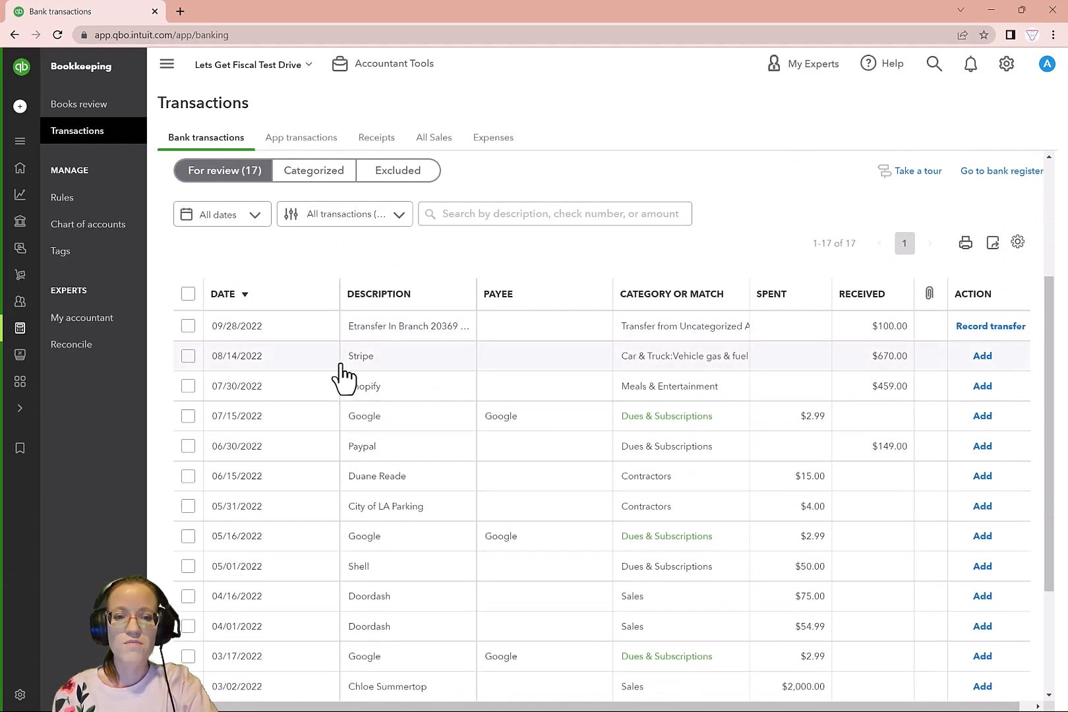
pyautogui.click(429, 375)
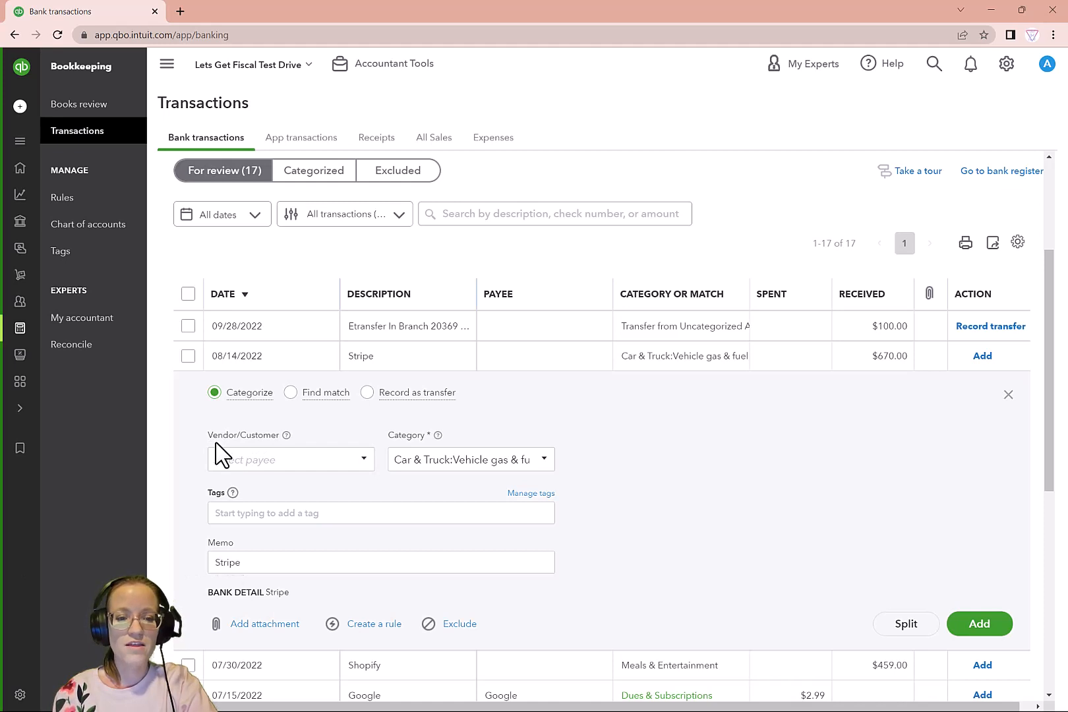
# Add Stripe as a new payee of type Customer on the transaction and check it in the payee list
pyautogui.click(265, 459)
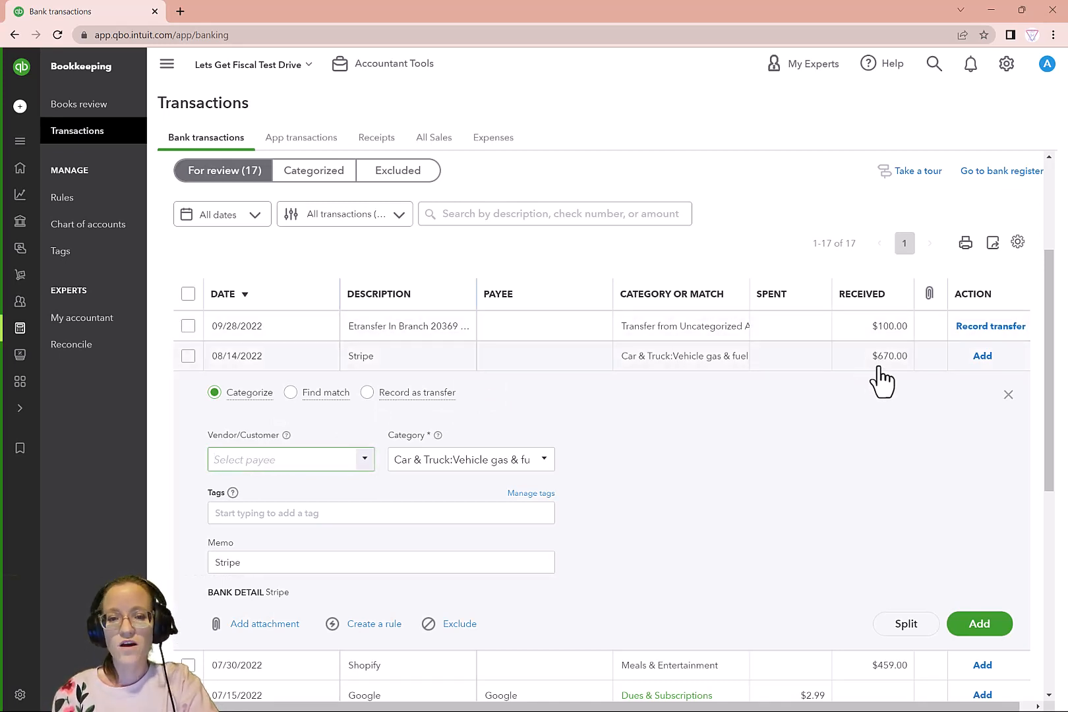
pyautogui.click(363, 460)
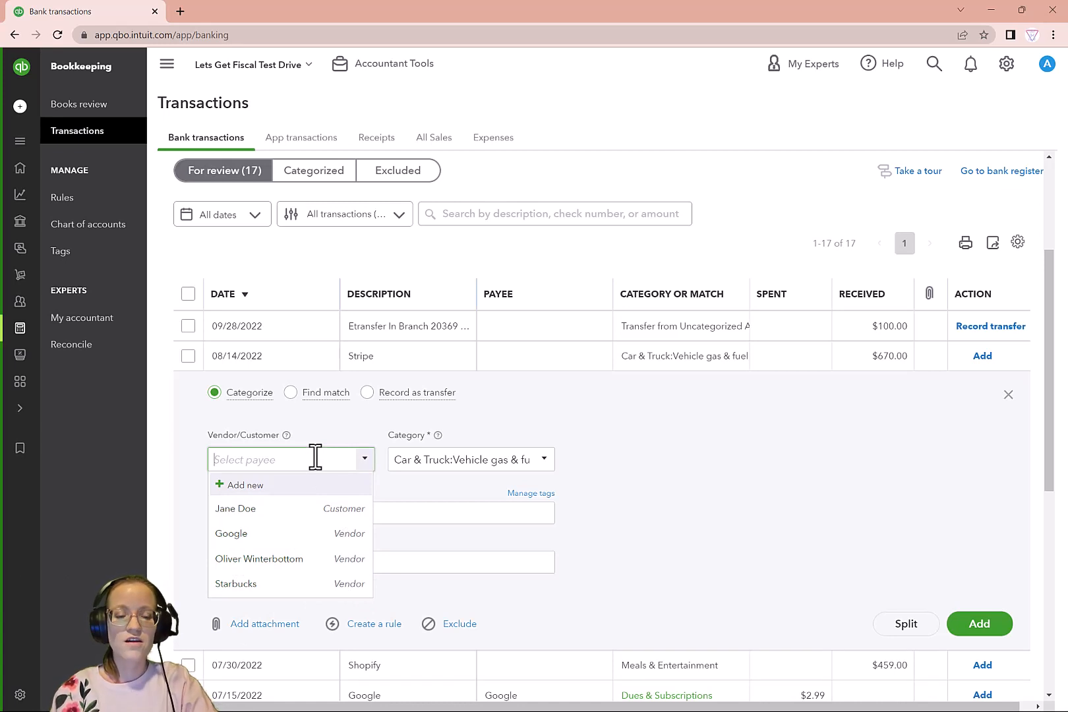
pyautogui.write('Stri')
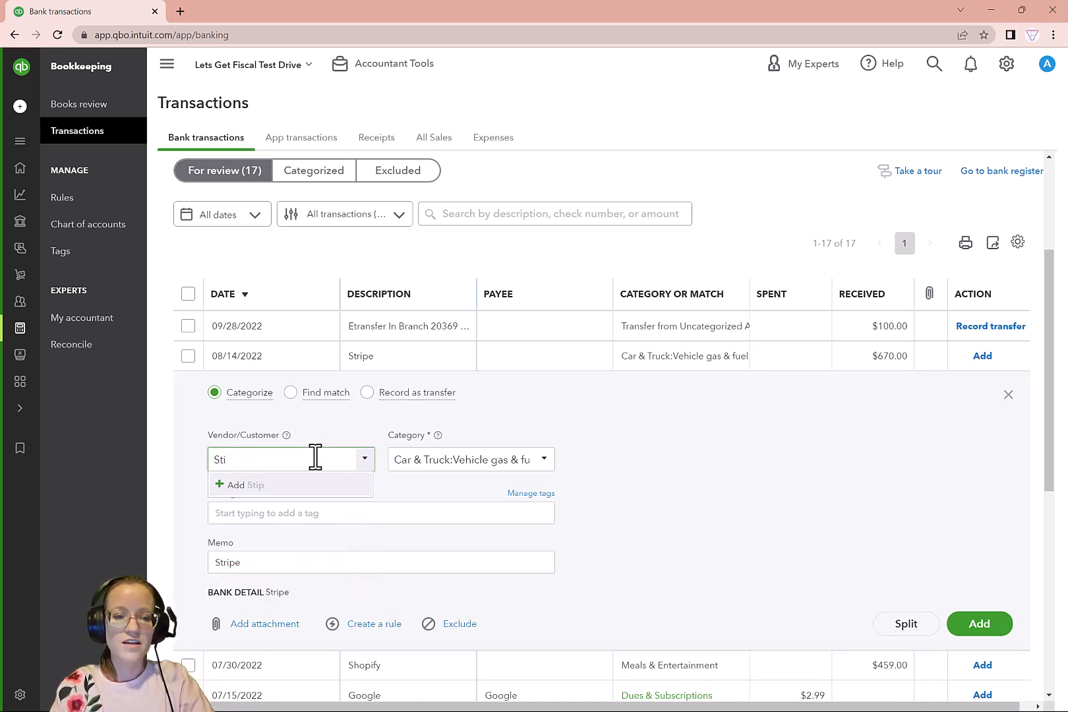
pyautogui.write('pe')
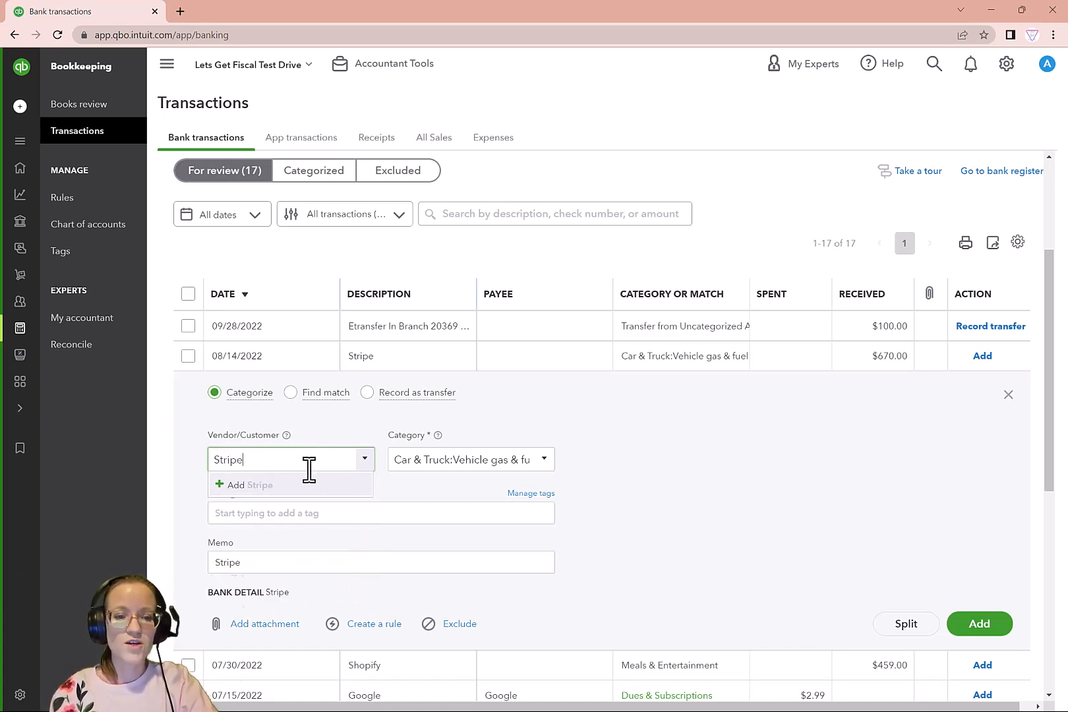
pyautogui.click(305, 487)
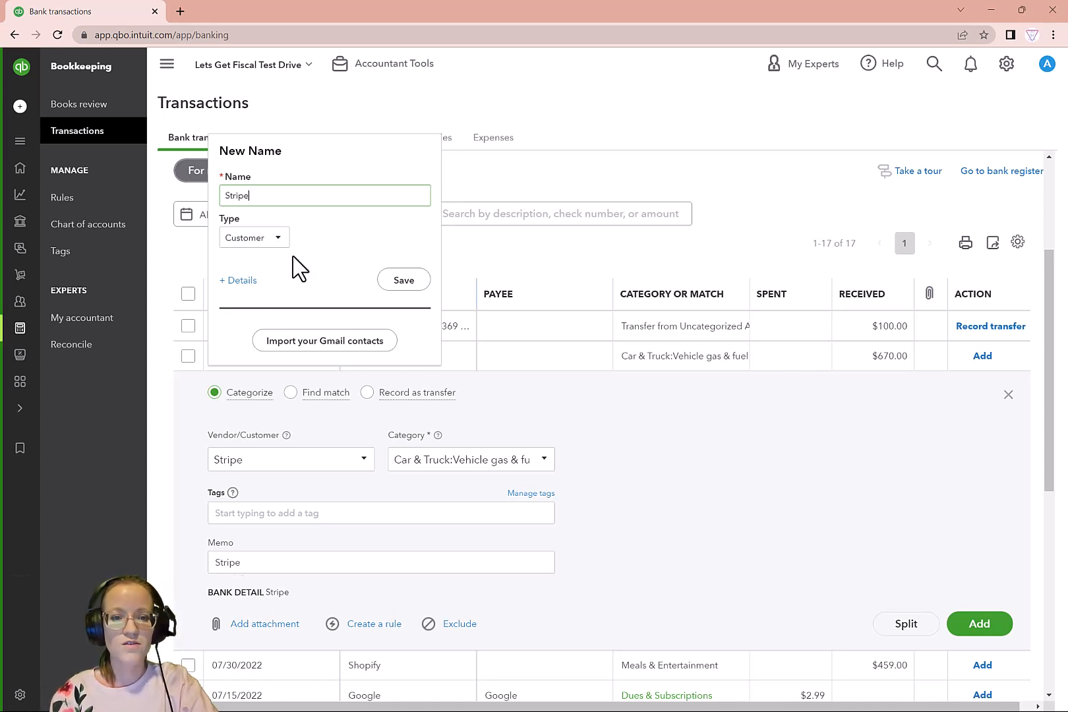
pyautogui.click(401, 280)
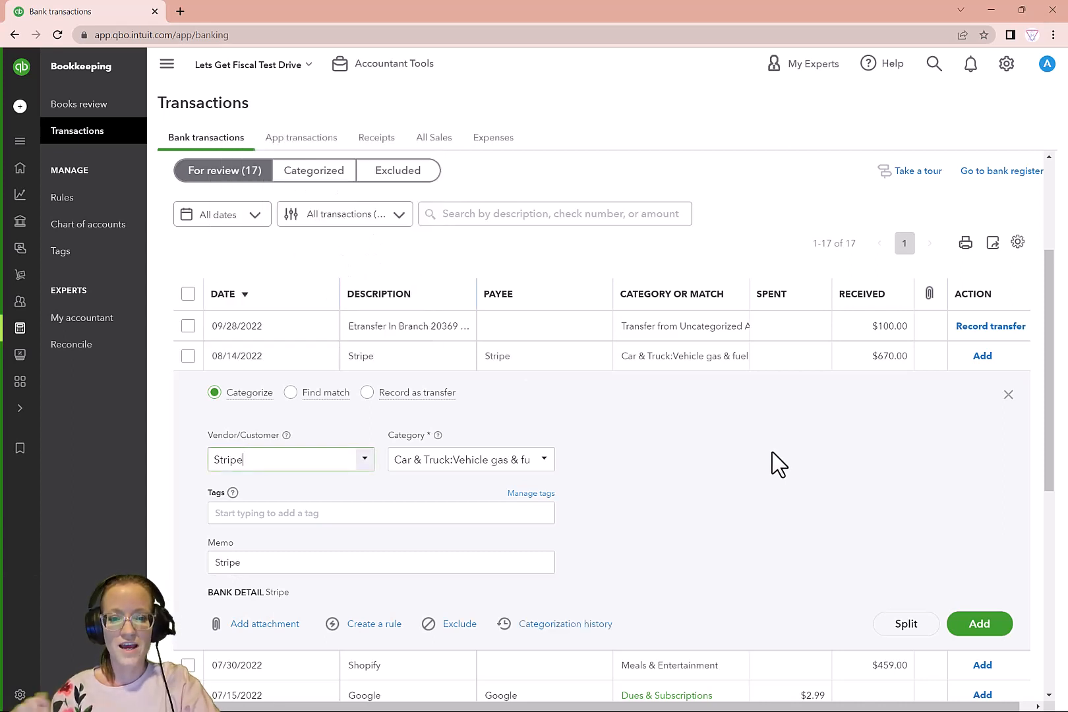
pyautogui.click(368, 468)
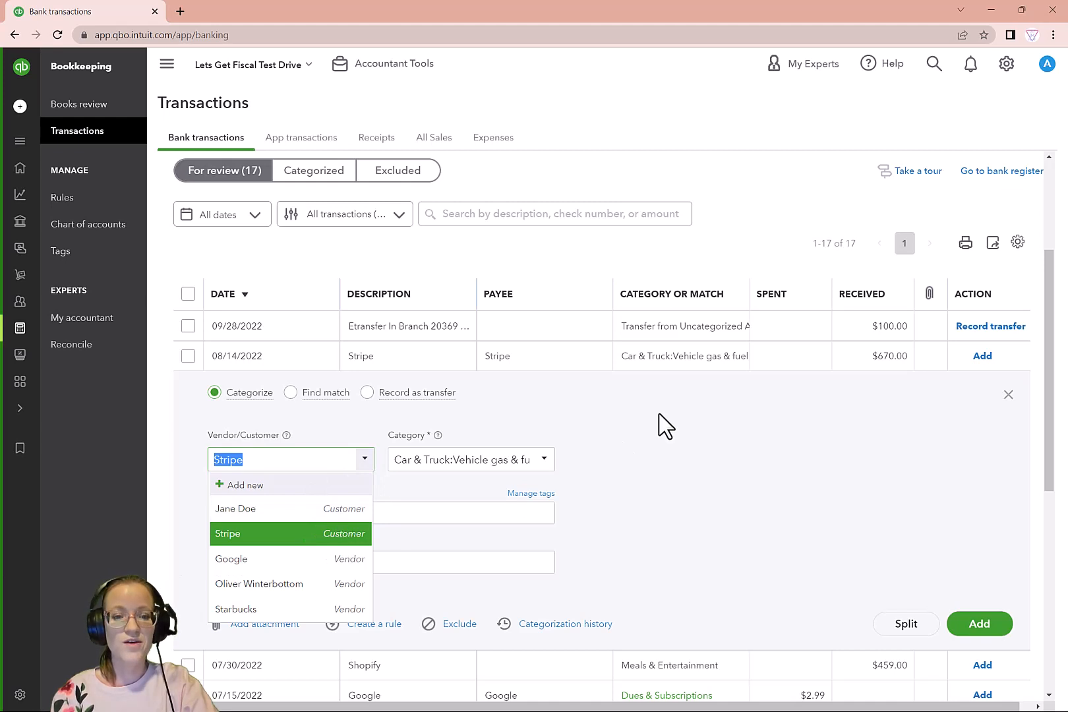
pyautogui.click(686, 485)
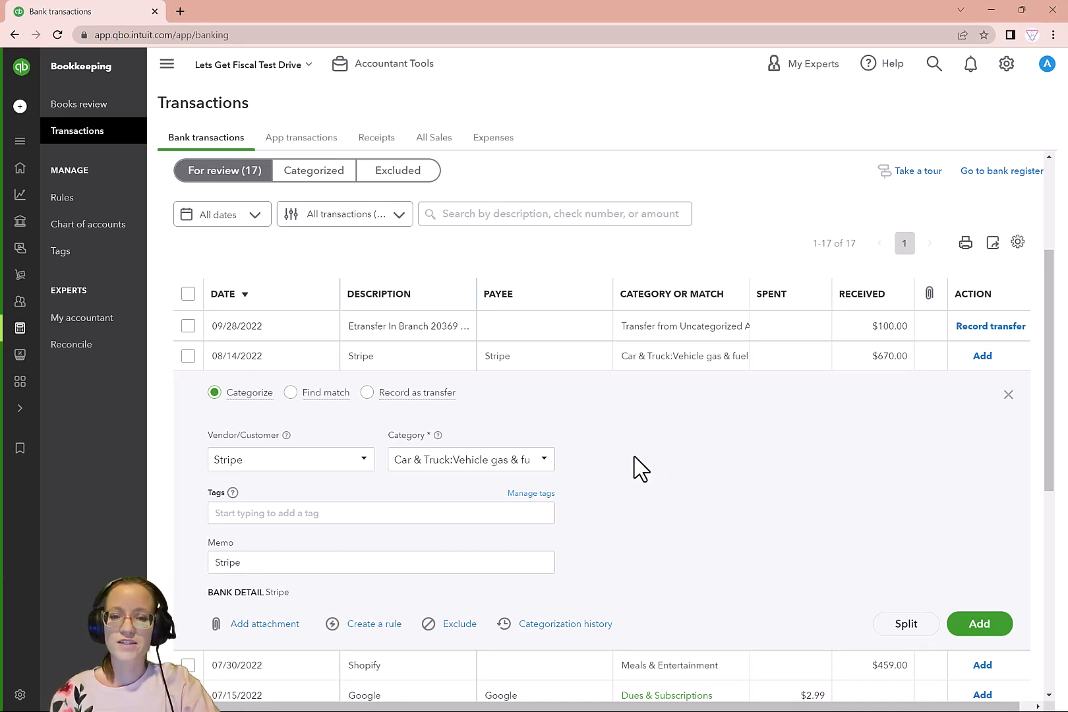
# Set the Stripe transaction's category to Sales and add it to the books
pyautogui.click(490, 459)
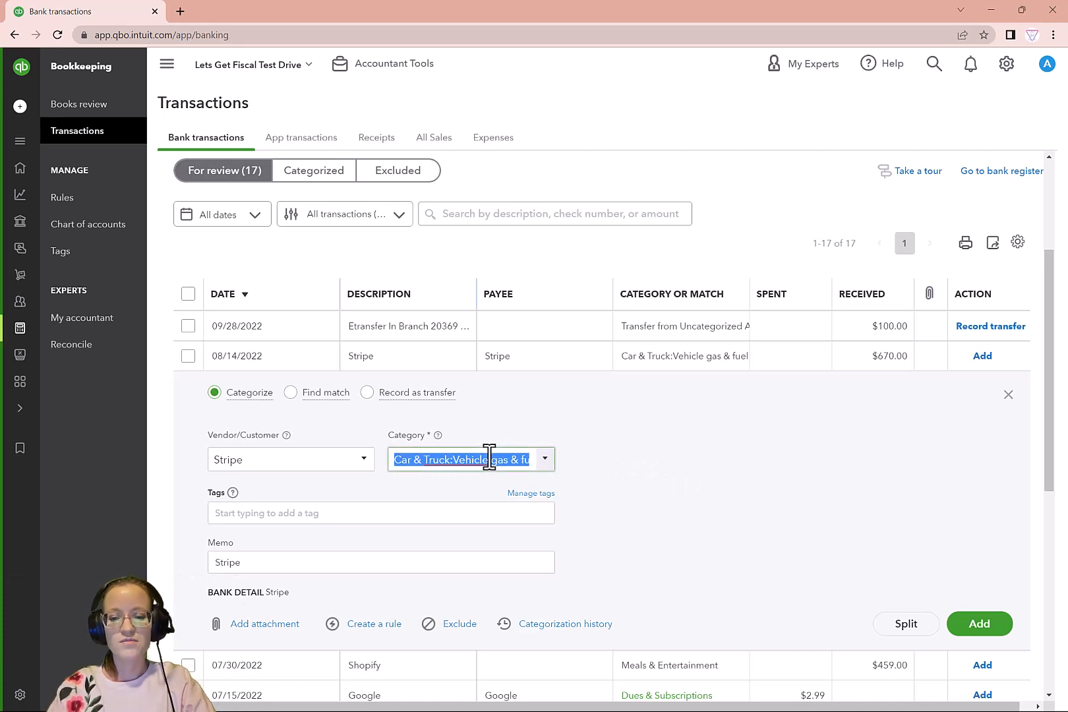
pyautogui.write('sal')
pyautogui.click(472, 535)
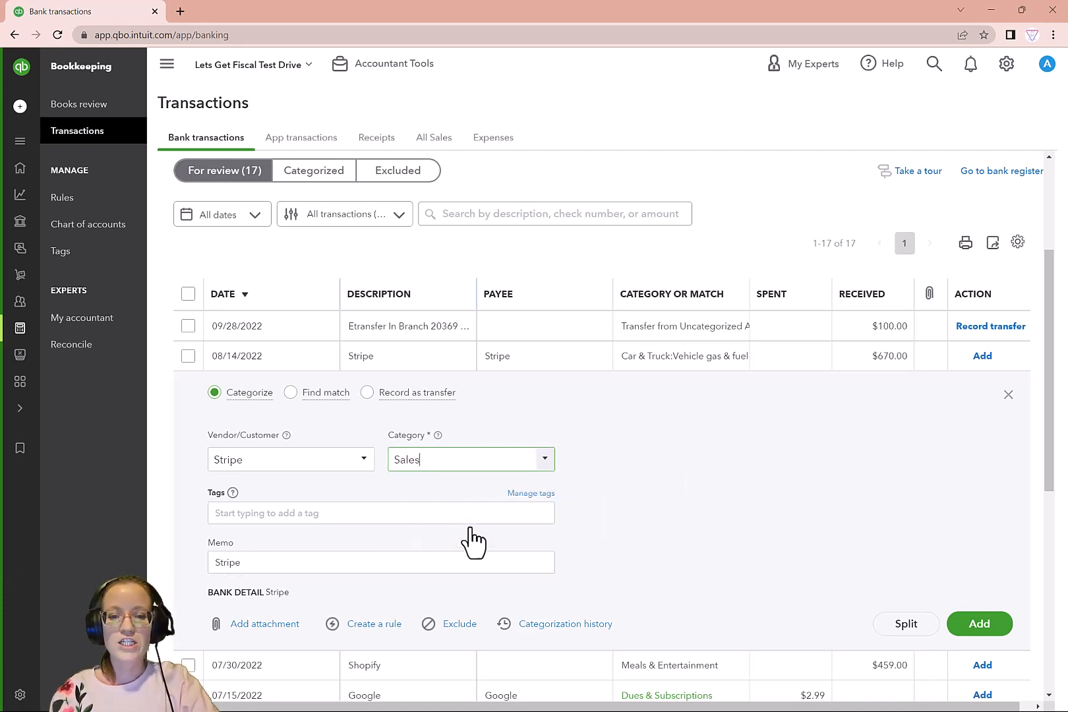
pyautogui.click(981, 625)
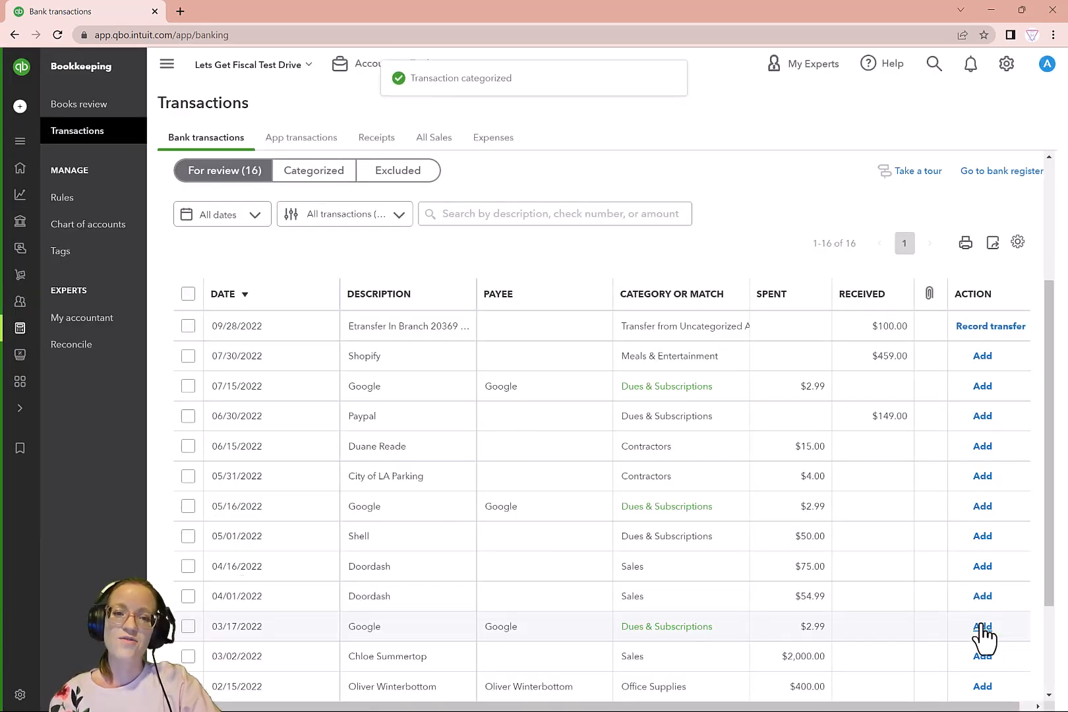